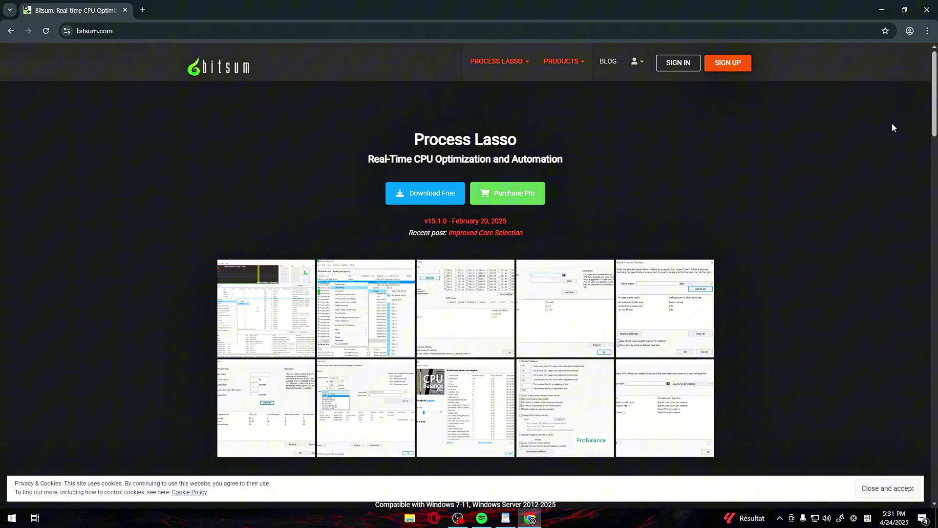
- Confirm processlassosetup64.exe (2.6 MB) has finished downloading from bitsum.com
{"action": "mouse_move", "coordinate": [934, 85]}
{"action": "left_mouse_down"}
{"action": "mouse_move", "coordinate": [928, 188]}
{"action": "mouse_move", "coordinate": [926, 70]}
{"action": "left_mouse_up"}
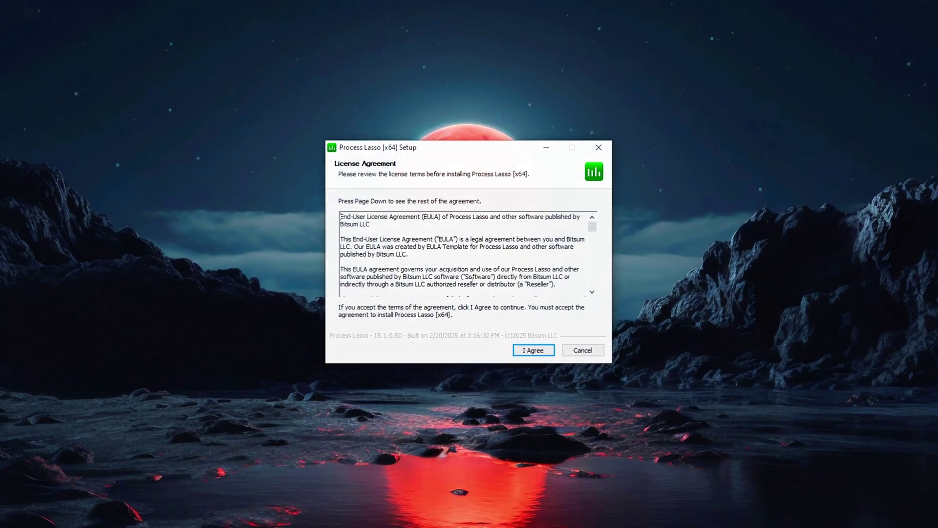
- Accept the license and install Process Lasso with default components into C:\Program Files\Process Lasso
{"action": "left_click", "coordinate": [533, 352]}
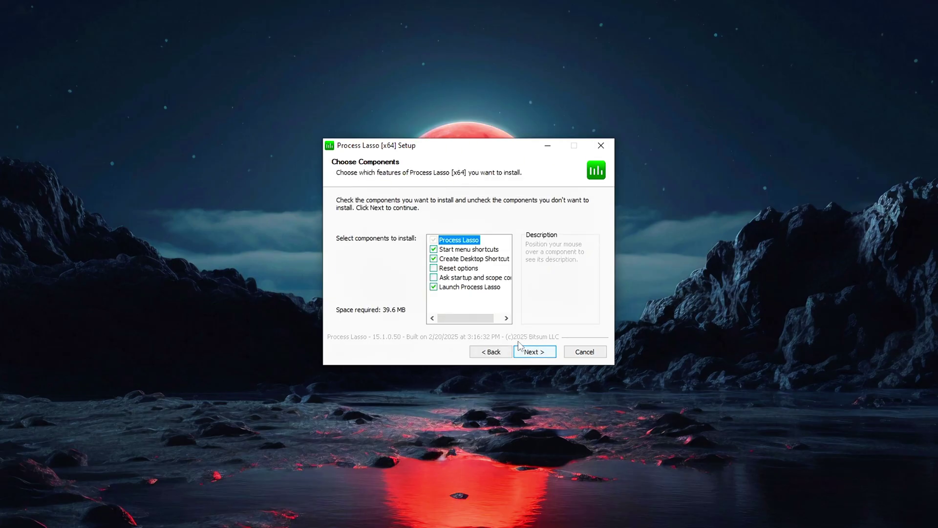
{"action": "left_click", "coordinate": [528, 356]}
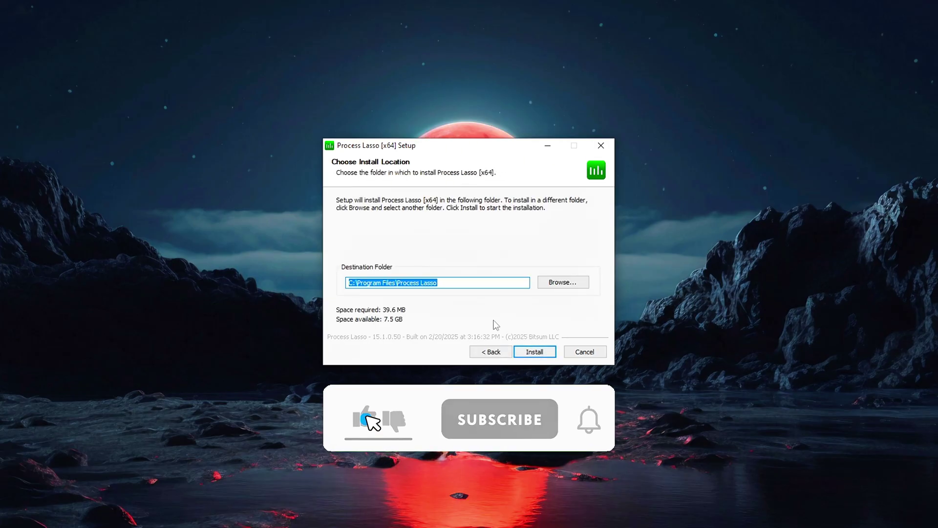
{"action": "left_click", "coordinate": [541, 353]}
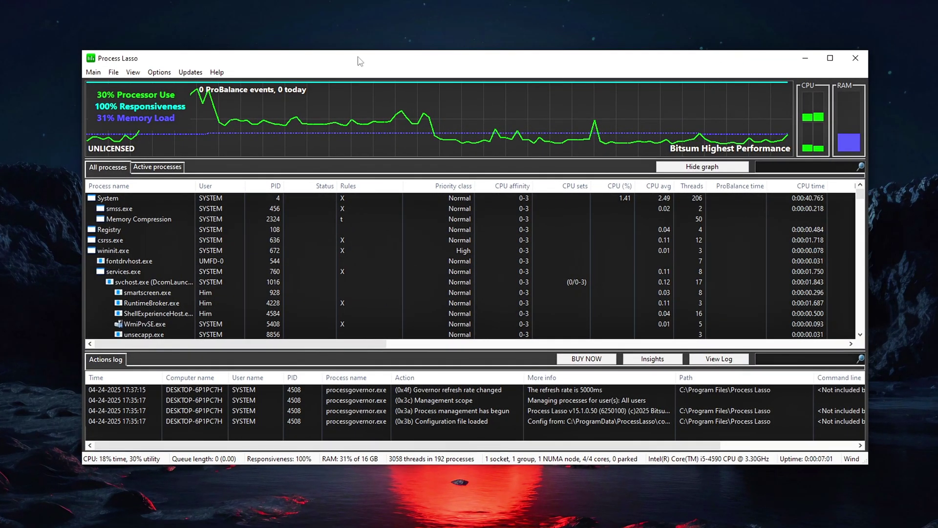
- Verify all-user management, ProBalance and the Bitsum Highest Performance profile are active in the Main menu
{"action": "left_click", "coordinate": [93, 72]}
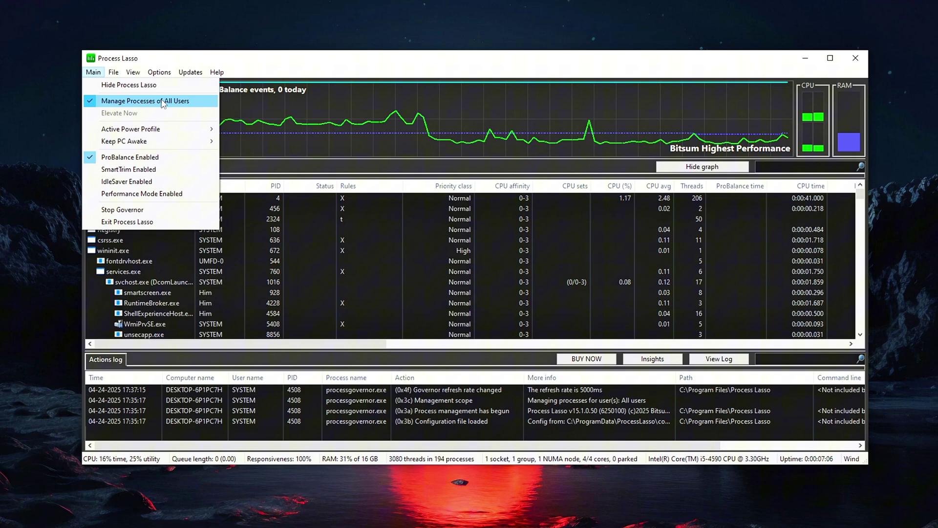
{"action": "mouse_move", "coordinate": [164, 130]}
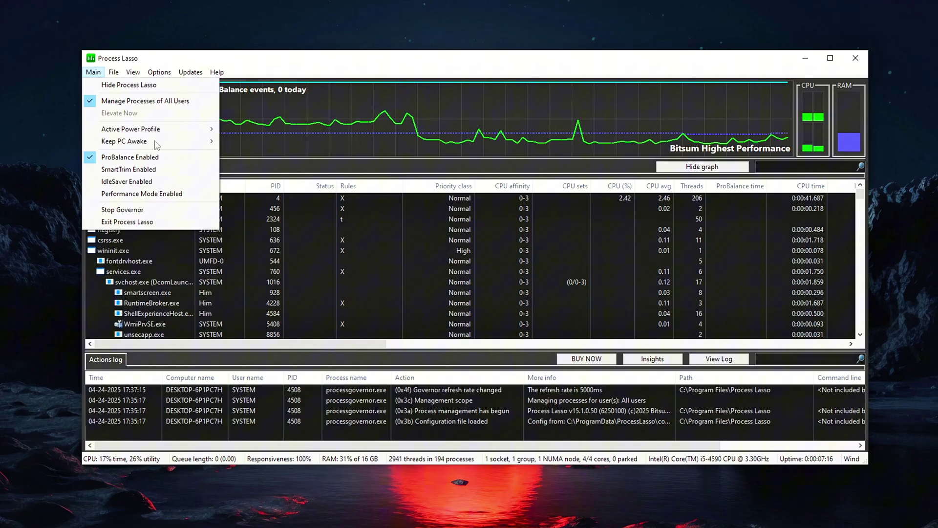
- Check in Options > General that GUI and Governor refresh intervals are both 5 seconds
{"action": "left_click", "coordinate": [158, 73]}
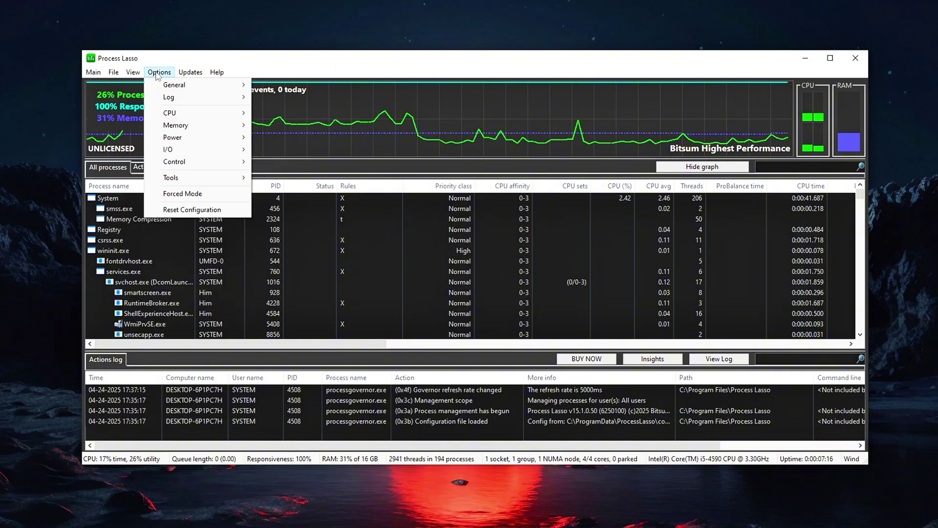
{"action": "mouse_move", "coordinate": [174, 85]}
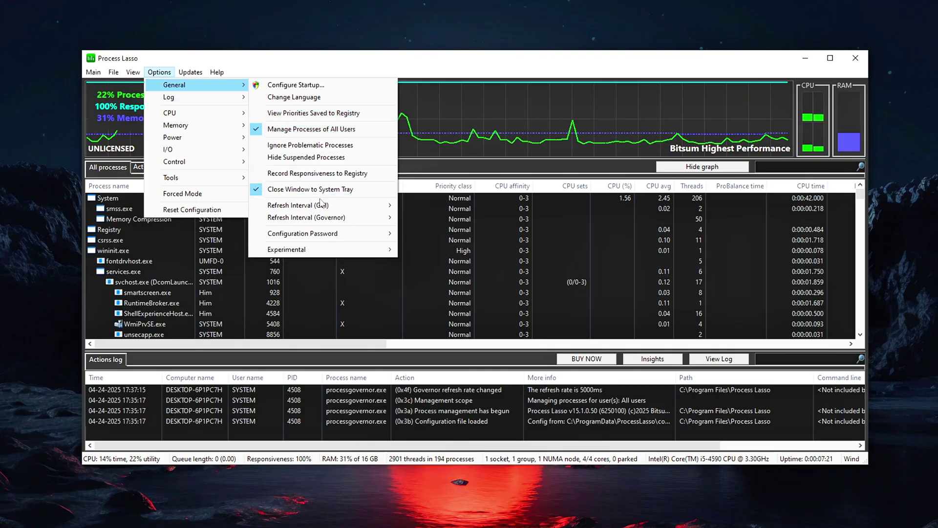
{"action": "mouse_move", "coordinate": [308, 205]}
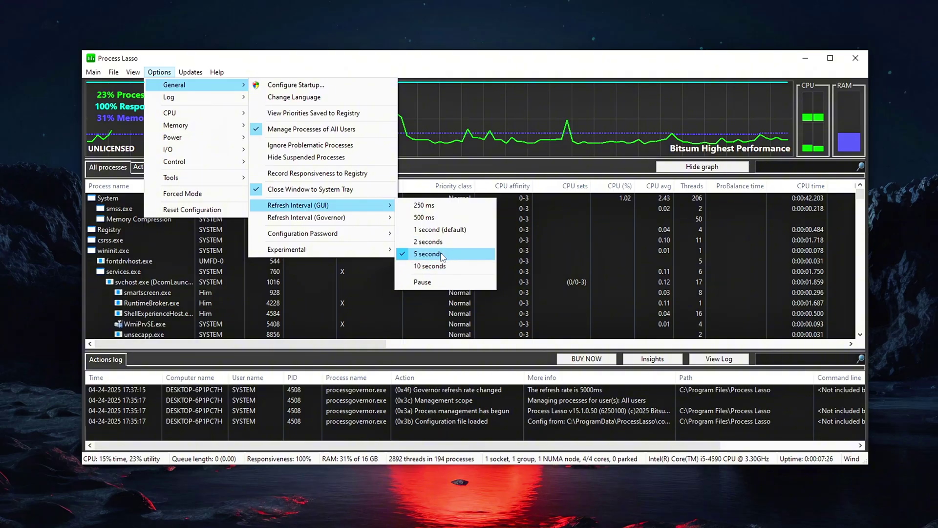
{"action": "mouse_move", "coordinate": [357, 218]}
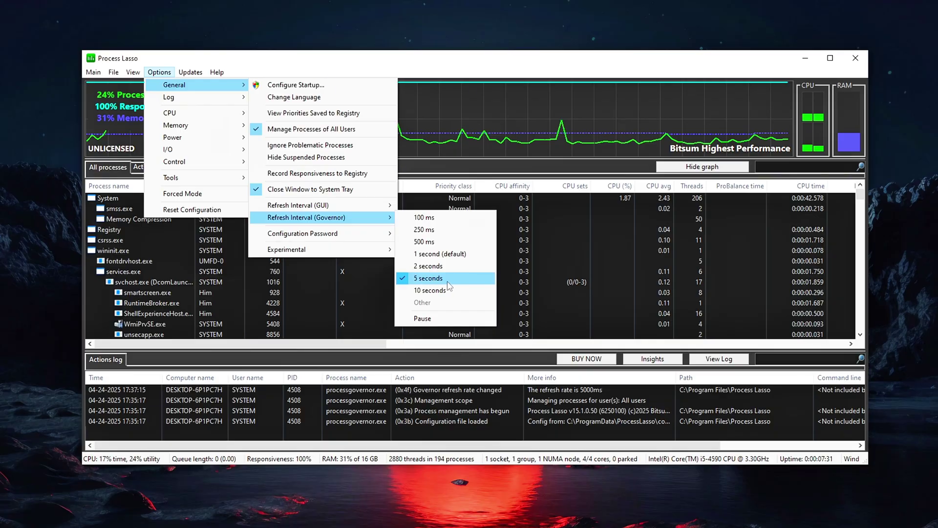
{"action": "left_click", "coordinate": [517, 94]}
{"action": "left_click", "coordinate": [159, 72]}
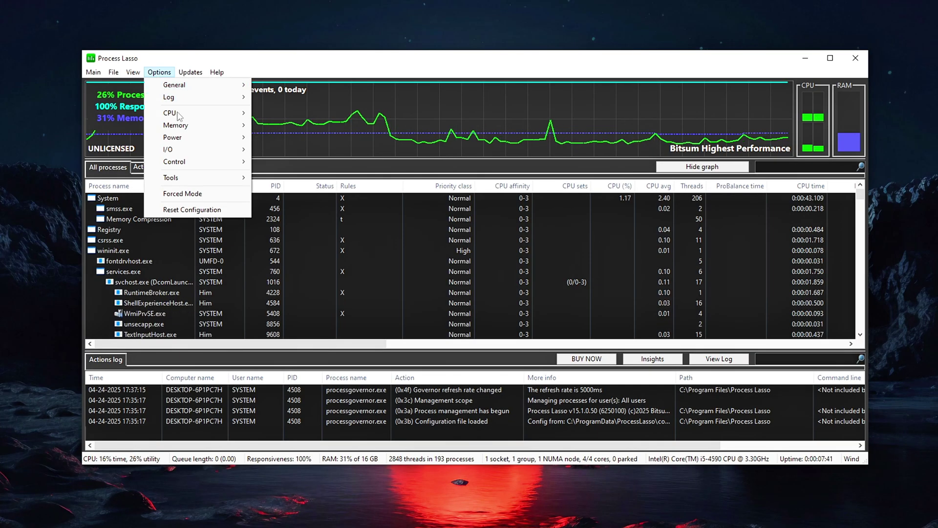
{"action": "mouse_move", "coordinate": [178, 115]}
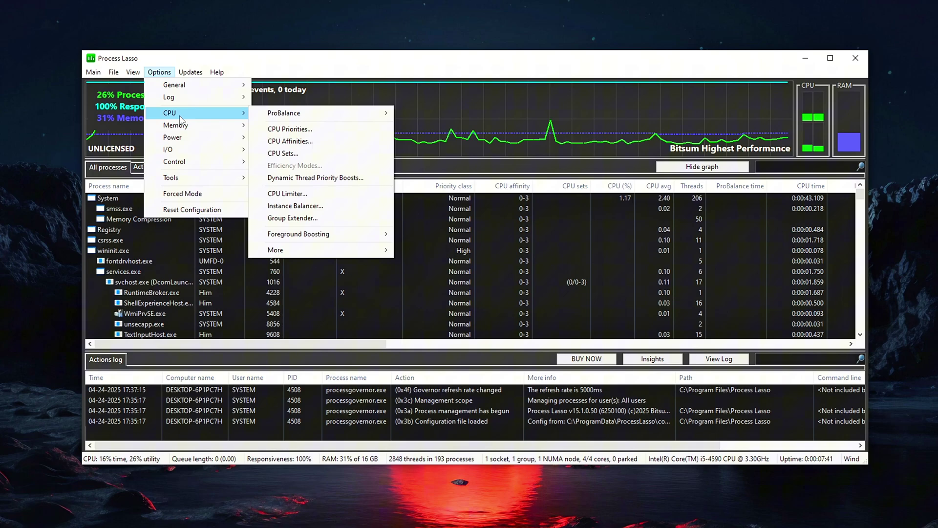
{"action": "mouse_move", "coordinate": [281, 117]}
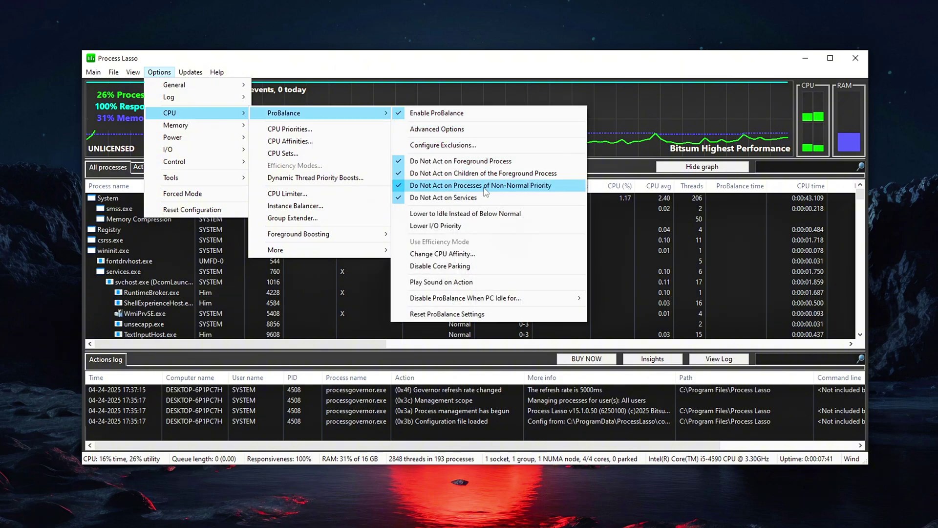
{"action": "left_click", "coordinate": [460, 129]}
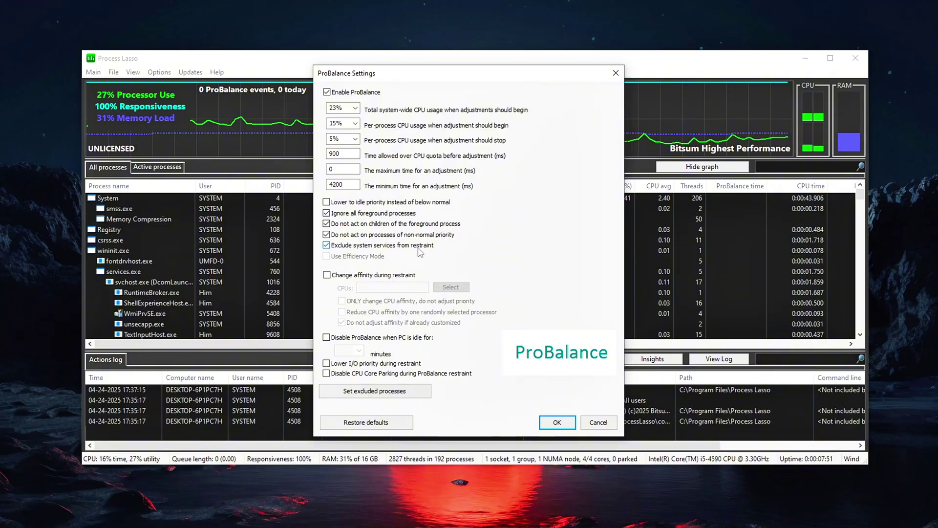
{"action": "mouse_move", "coordinate": [426, 251]}
{"action": "left_click", "coordinate": [616, 74]}
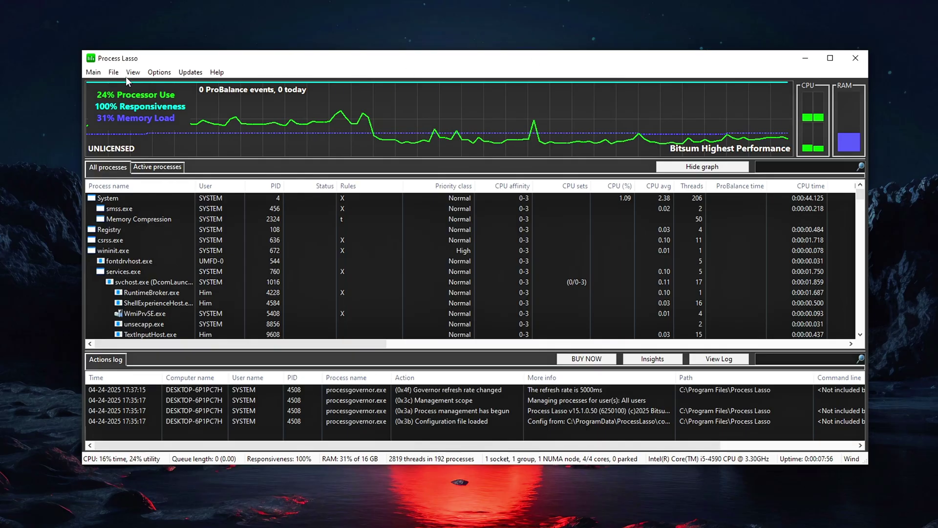
{"action": "left_click", "coordinate": [159, 72]}
{"action": "mouse_move", "coordinate": [201, 138]}
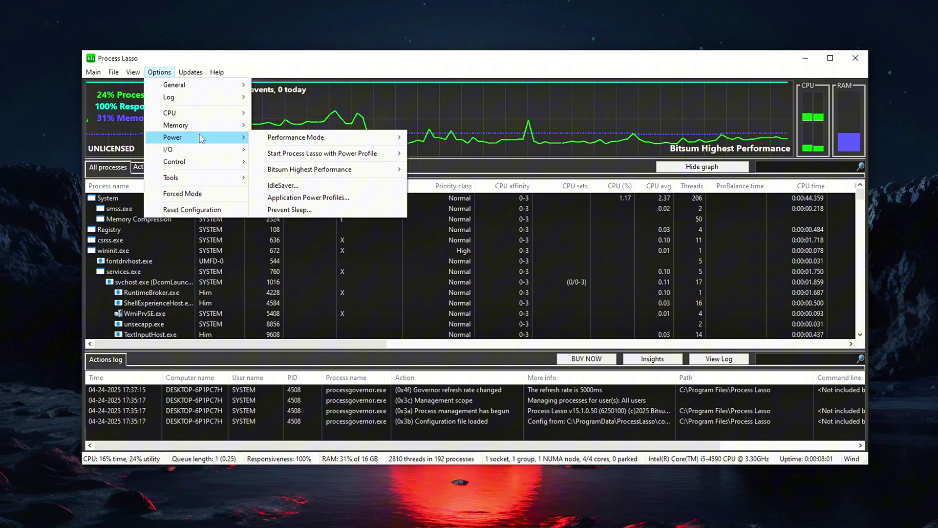
{"action": "mouse_move", "coordinate": [287, 141]}
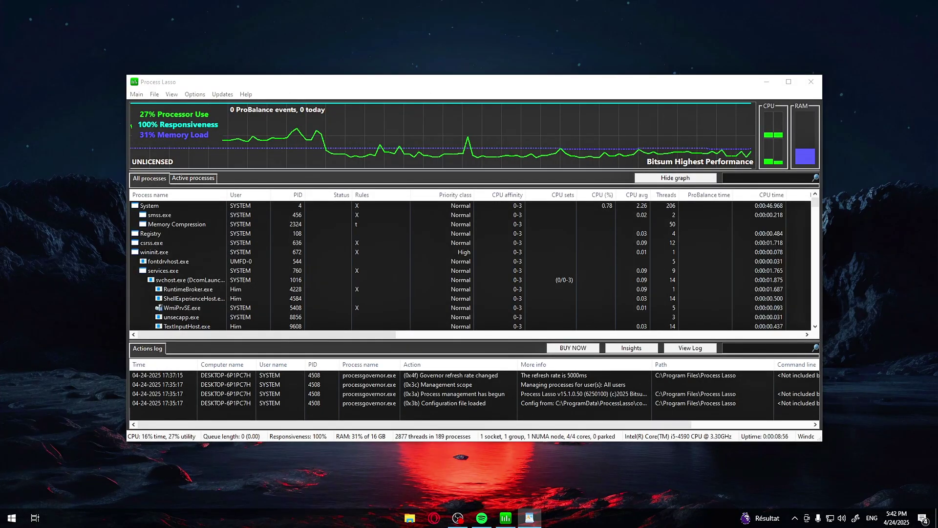
- Launch VALORANT from Windows Search ('valora') and bring Process Lasso back in front
{"action": "left_click_drag", "start_coordinate": [504, 84], "coordinate": [501, 84]}
{"action": "key", "text": "super"}
{"action": "type", "text": "valora"}
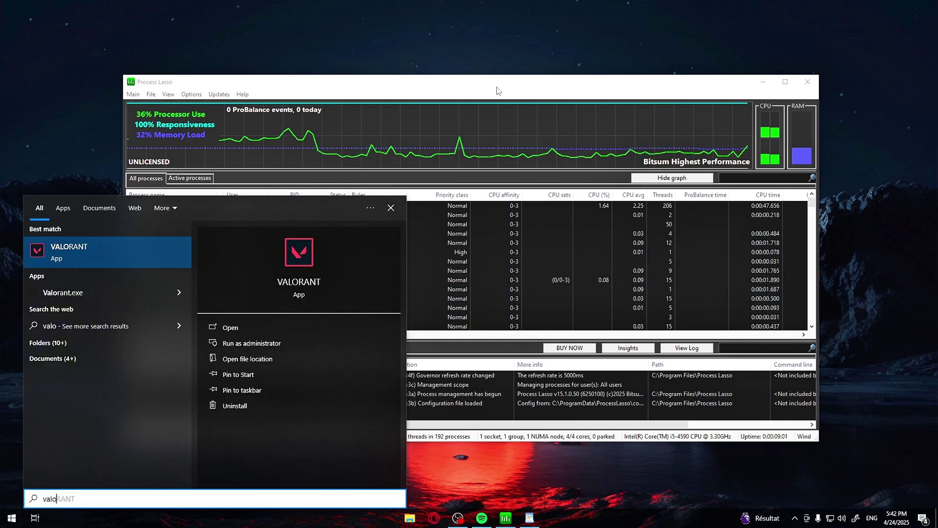
{"action": "left_click", "coordinate": [499, 87]}
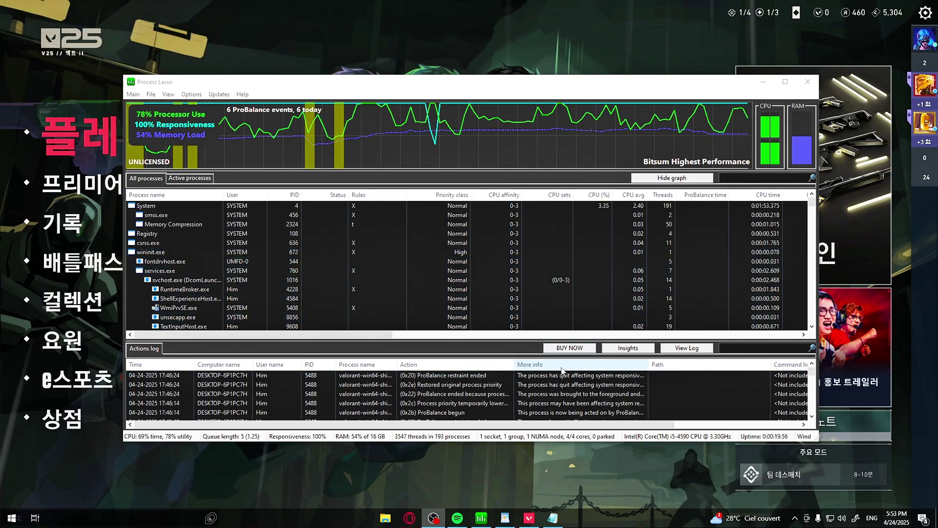
{"action": "left_click", "coordinate": [524, 280]}
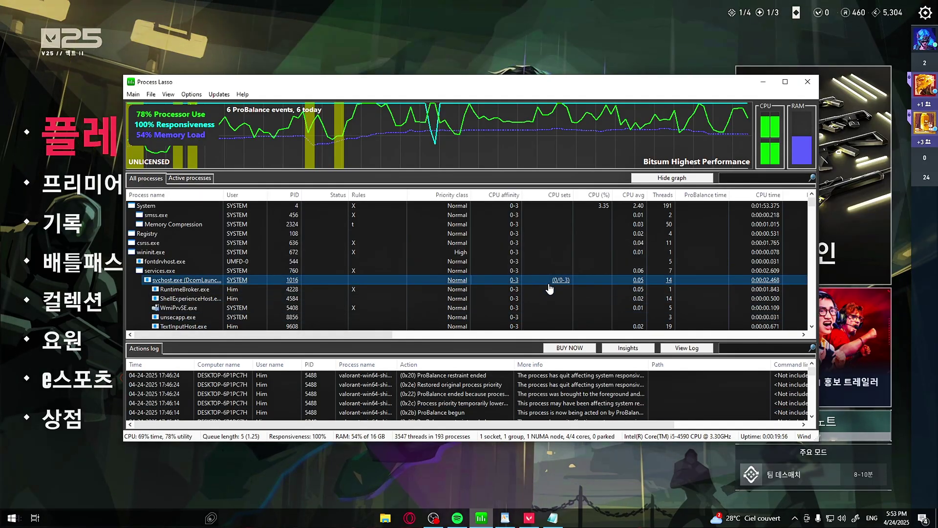
- Give VALORANT.exe rules for always-High CPU priority and always-High I/O priority
{"action": "key", "text": "v"}
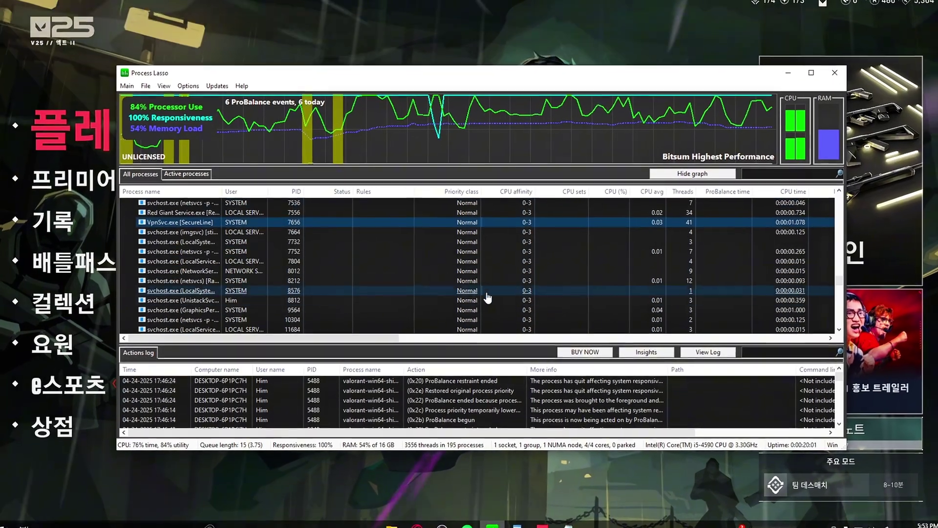
{"action": "key", "text": "v"}
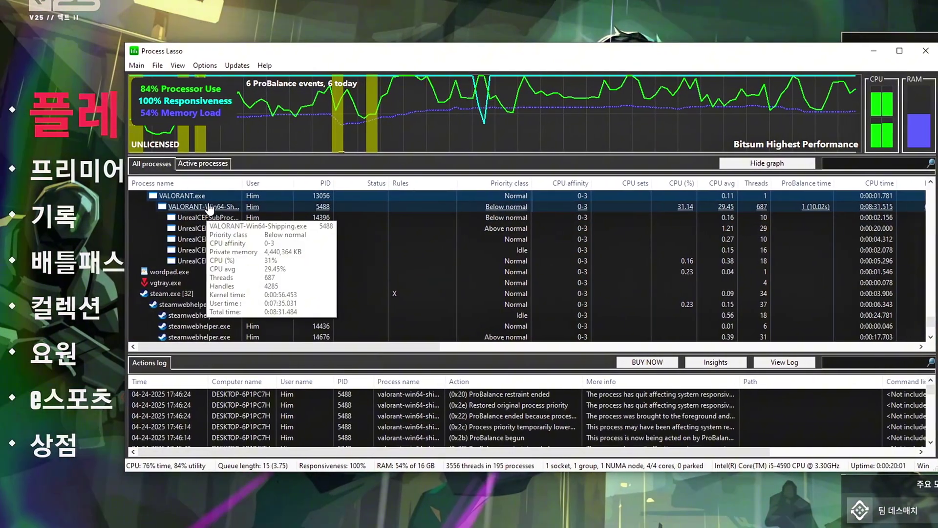
{"action": "scroll", "coordinate": [218, 223], "scroll_direction": "up", "scroll_amount": 1}
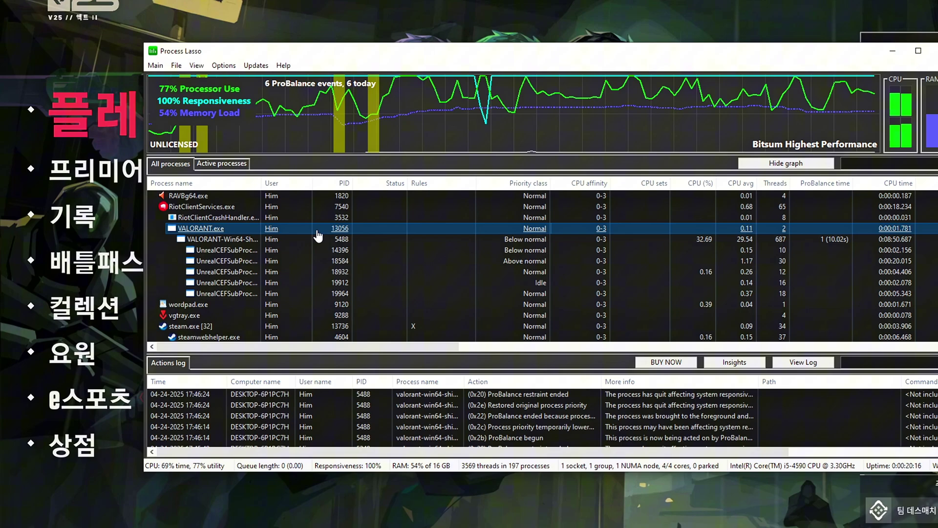
{"action": "right_click", "coordinate": [318, 236]}
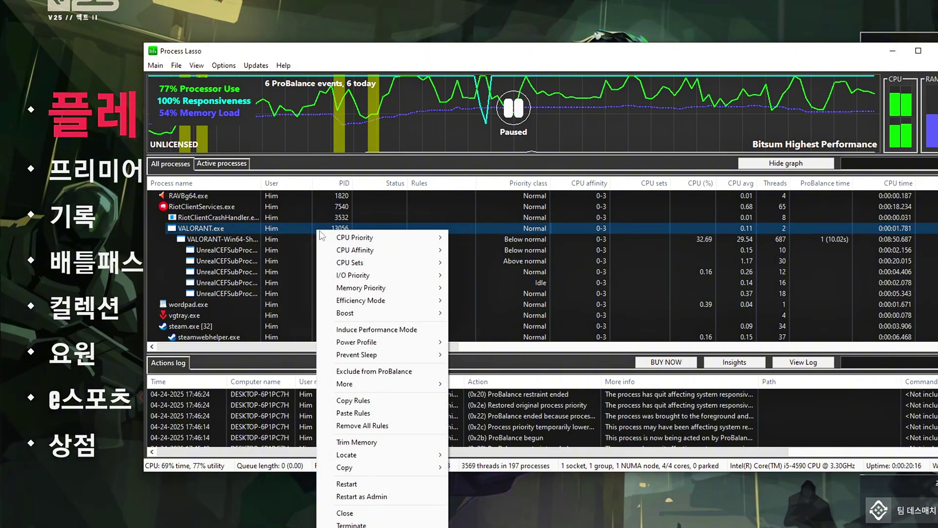
{"action": "mouse_move", "coordinate": [332, 239]}
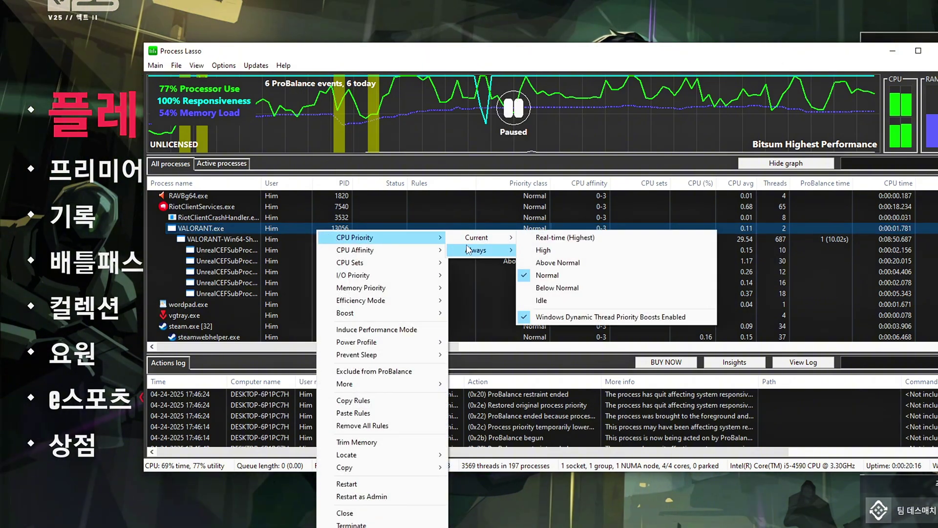
{"action": "mouse_move", "coordinate": [481, 249]}
{"action": "left_click", "coordinate": [562, 279]}
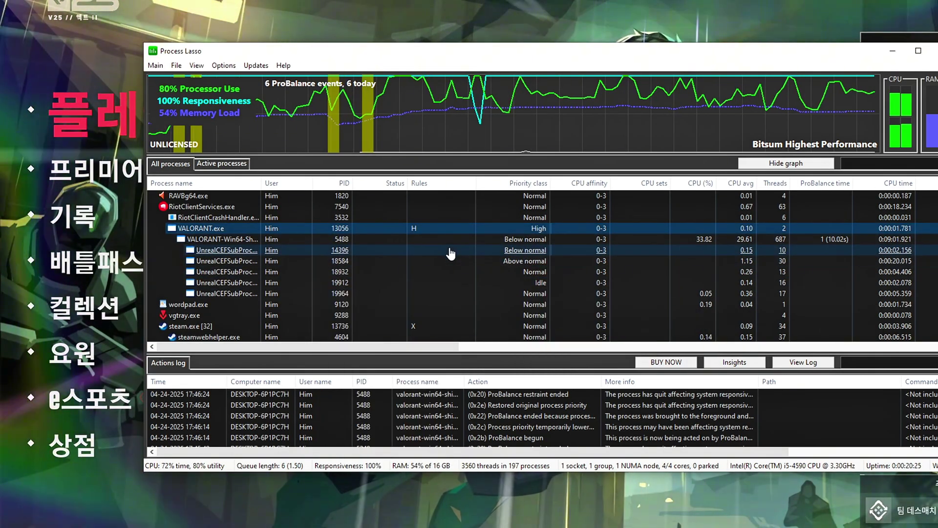
{"action": "right_click", "coordinate": [434, 234]}
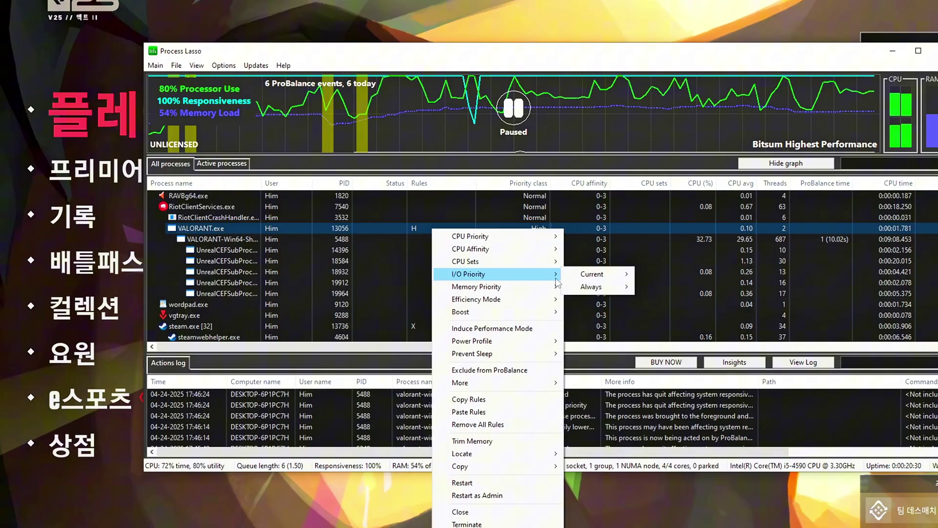
{"action": "mouse_move", "coordinate": [588, 288]}
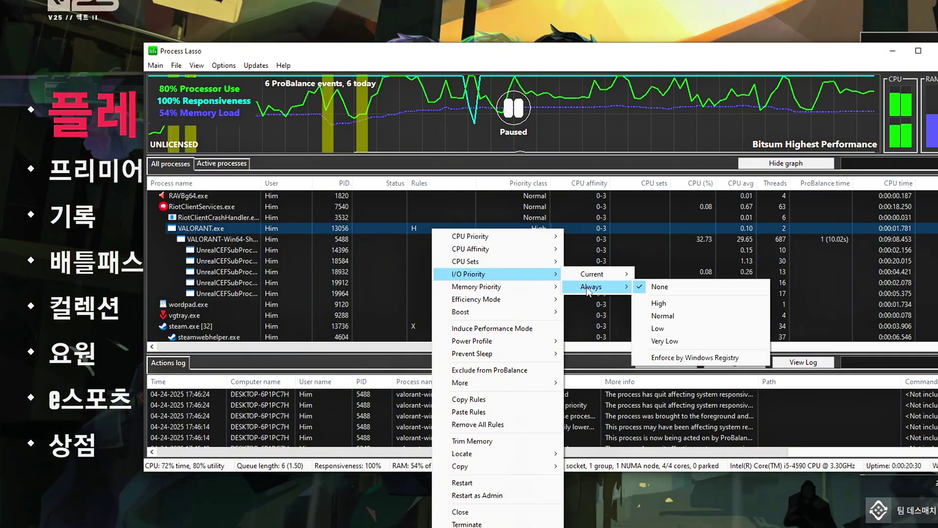
{"action": "left_click", "coordinate": [658, 304]}
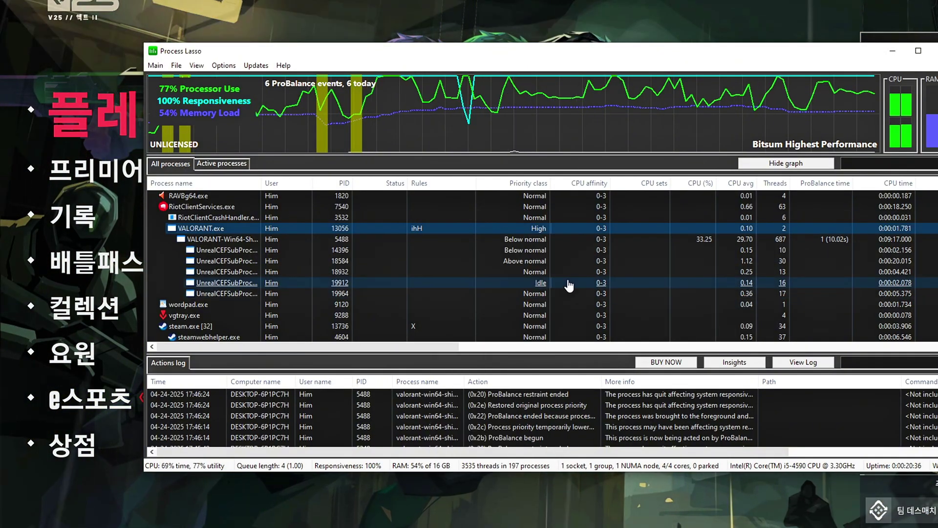
- Assign the UnrealCEFSubProc subprocess the Bitsum Highest Performance power profile
{"action": "scroll", "coordinate": [384, 234], "scroll_direction": "down", "scroll_amount": 1}
{"action": "right_click", "coordinate": [385, 230]}
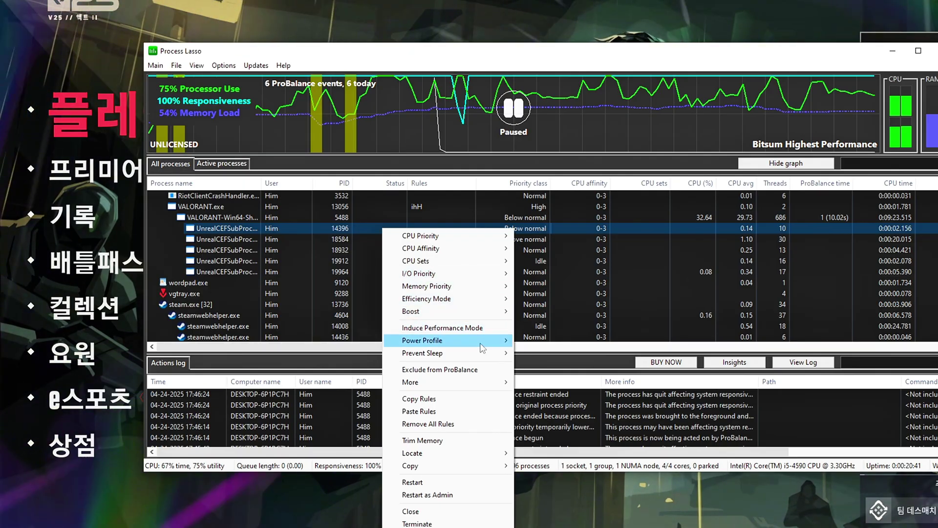
{"action": "mouse_move", "coordinate": [482, 348]}
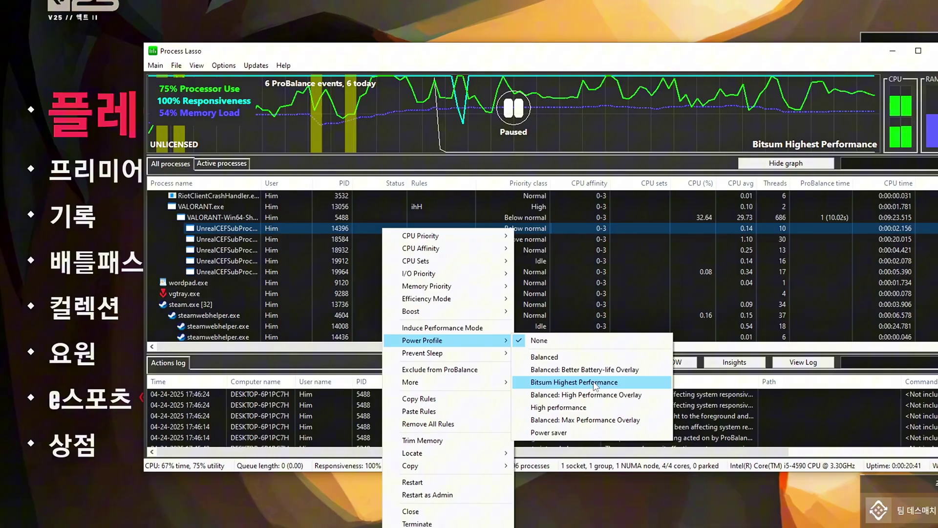
{"action": "left_click", "coordinate": [594, 383]}
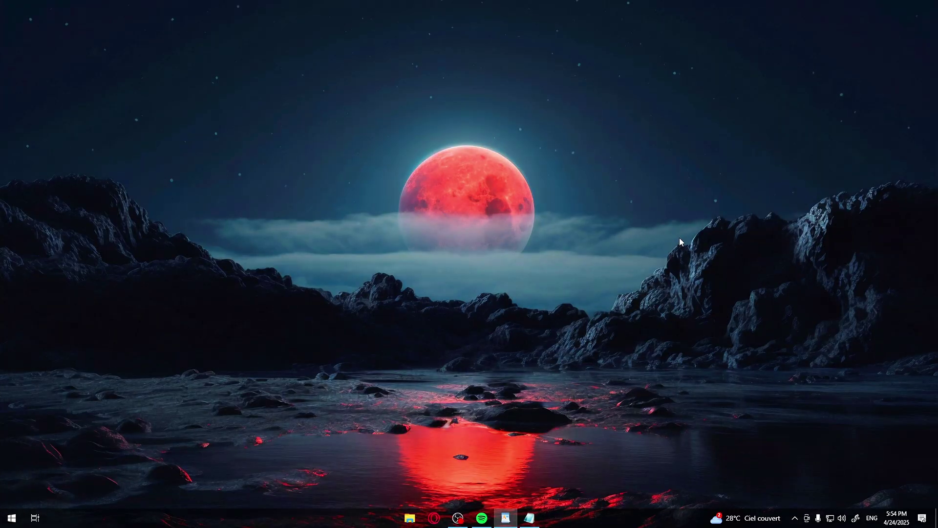
{"action": "key", "text": "super"}
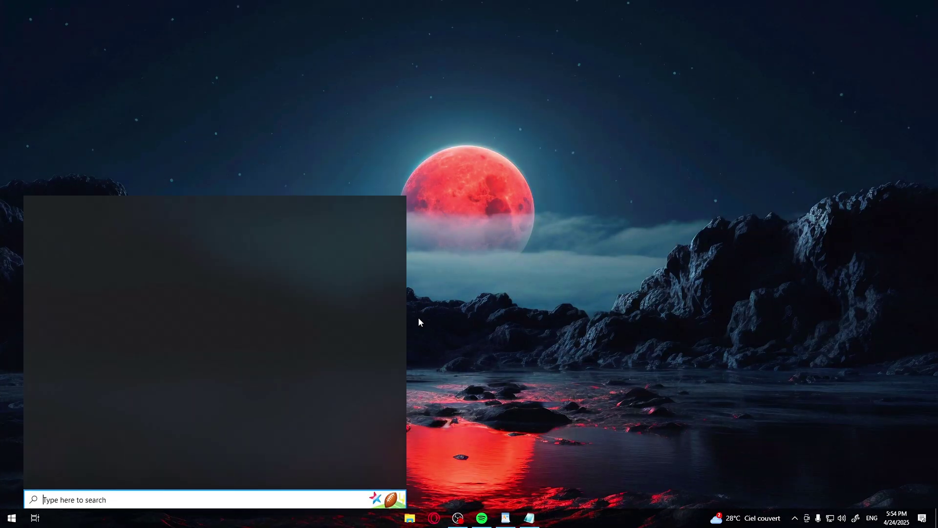
{"action": "type", "text": "power op"}
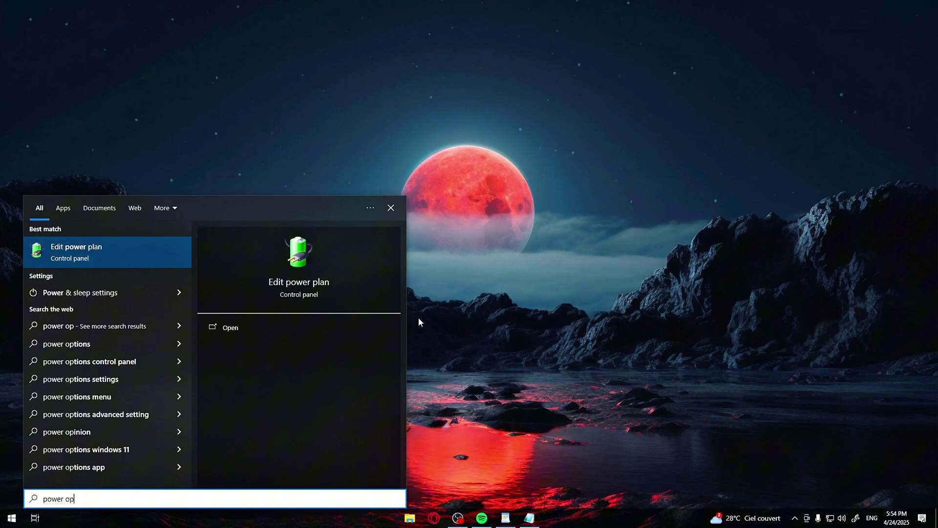
{"action": "key", "text": "Return"}
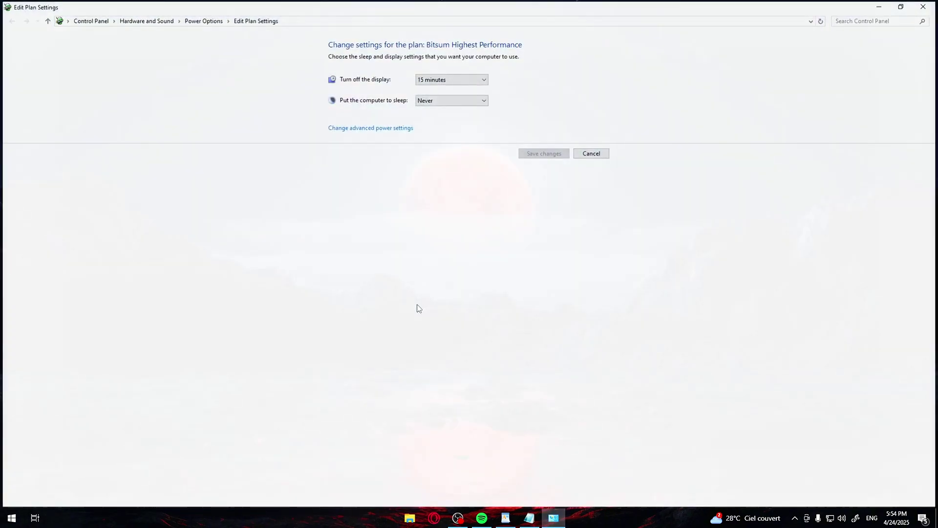
{"action": "key", "text": "alt+Left"}
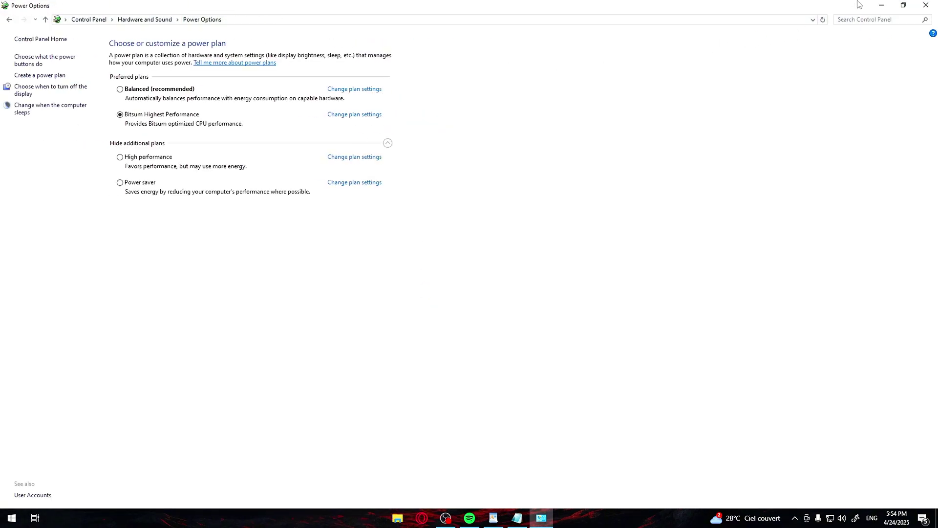
{"action": "left_click", "coordinate": [904, 5]}
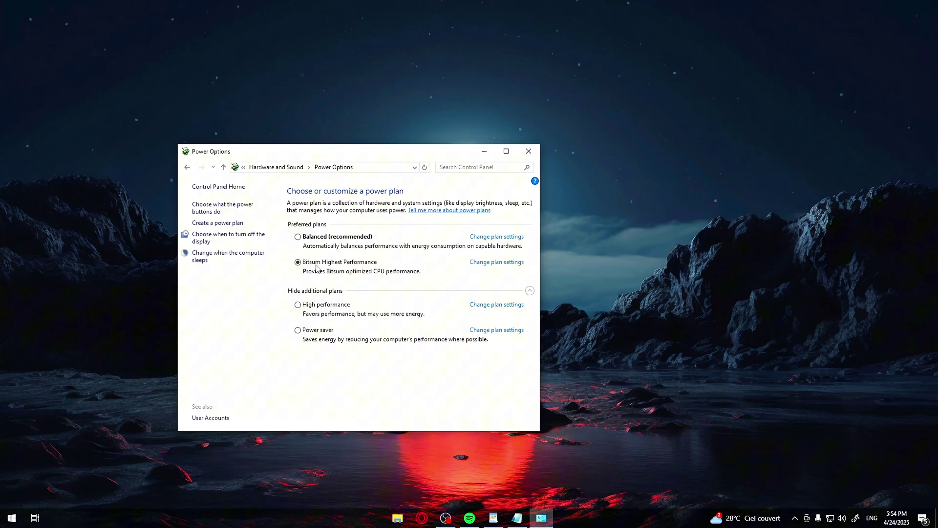
{"action": "left_click", "coordinate": [528, 151]}
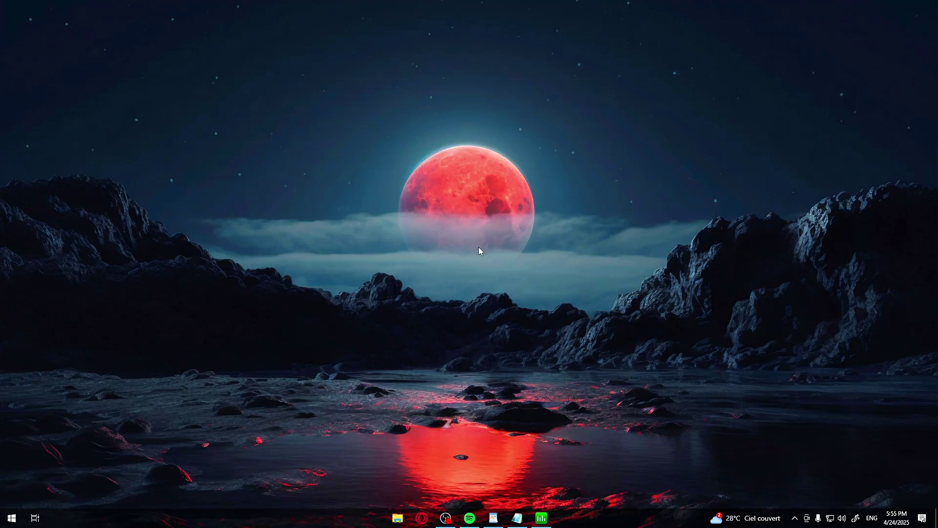
- Open Task Manager and show its Startup apps list
{"action": "key", "text": "ctrl+shift+Escape"}
{"action": "left_click_drag", "start_coordinate": [521, 63], "coordinate": [423, 63]}
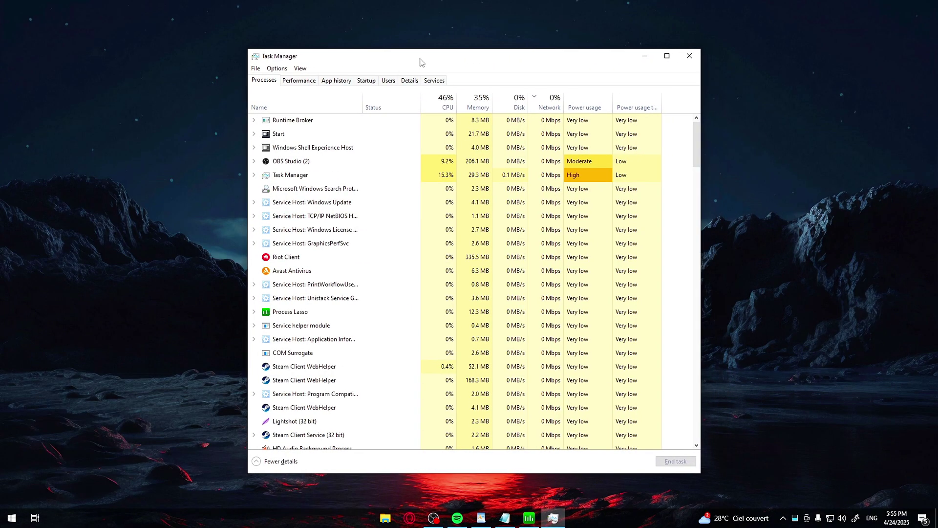
{"action": "left_click", "coordinate": [366, 81]}
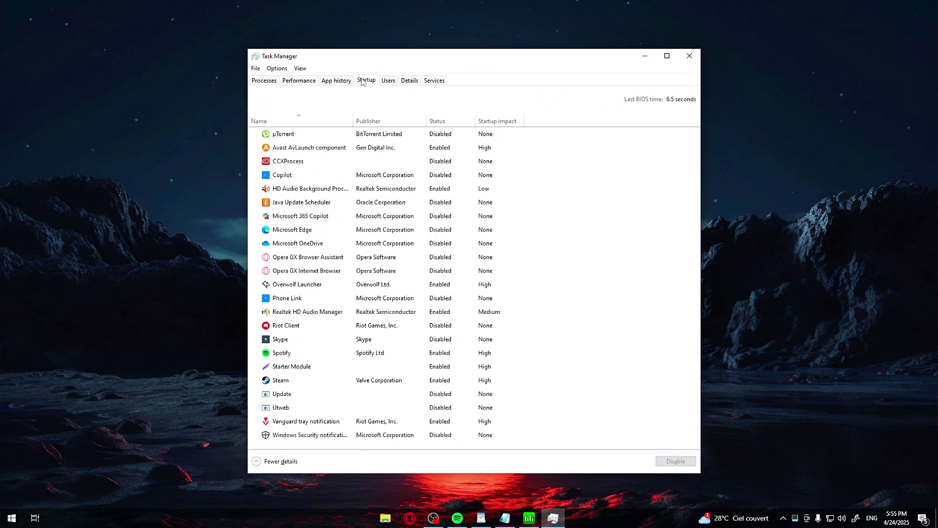
- Review options for the µTorrent, Avast, Copilot, HD Audio Background and Java Update Scheduler startup entries
{"action": "right_click", "coordinate": [336, 138]}
{"action": "right_click", "coordinate": [318, 147]}
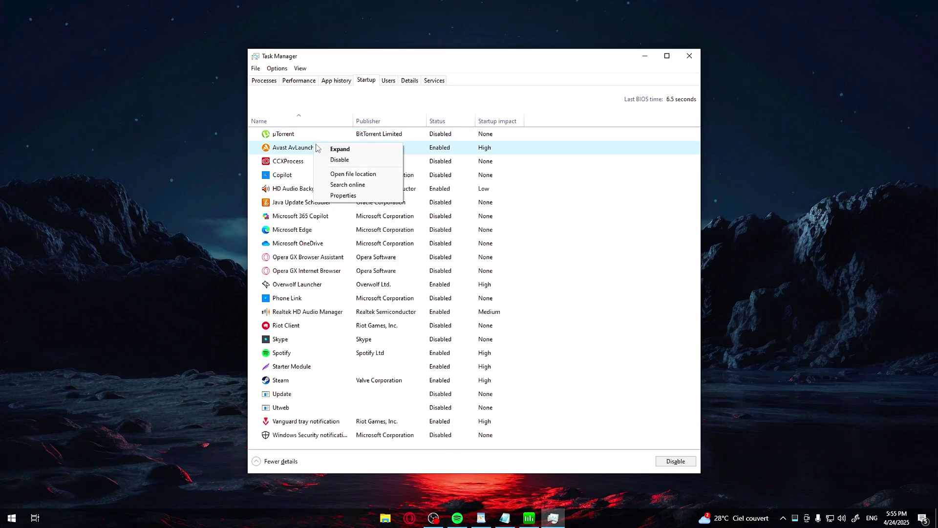
{"action": "left_click", "coordinate": [335, 159]}
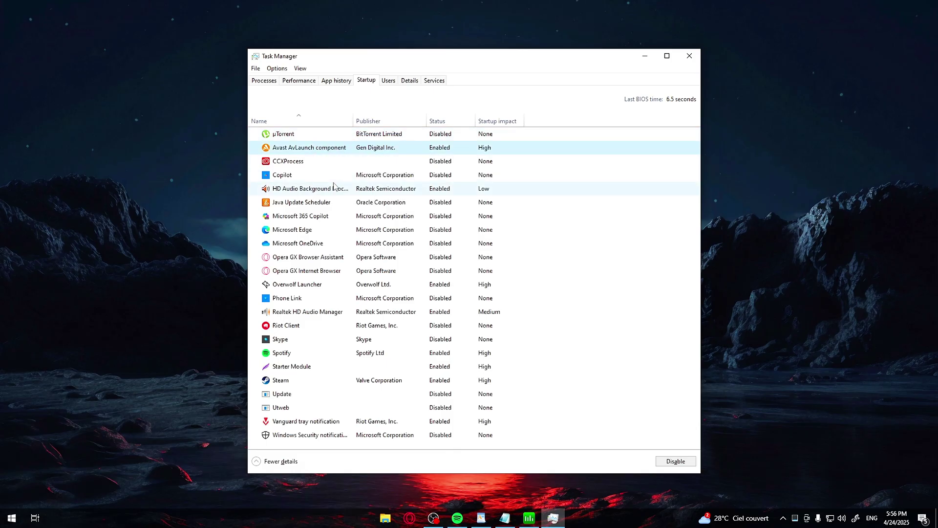
{"action": "right_click", "coordinate": [335, 183]}
{"action": "right_click", "coordinate": [335, 177]}
{"action": "right_click", "coordinate": [327, 191]}
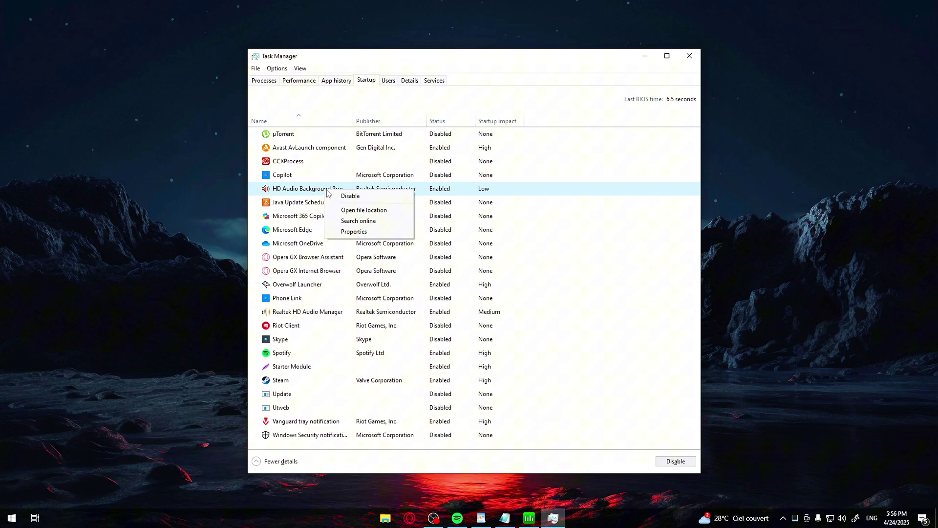
{"action": "left_click", "coordinate": [366, 199]}
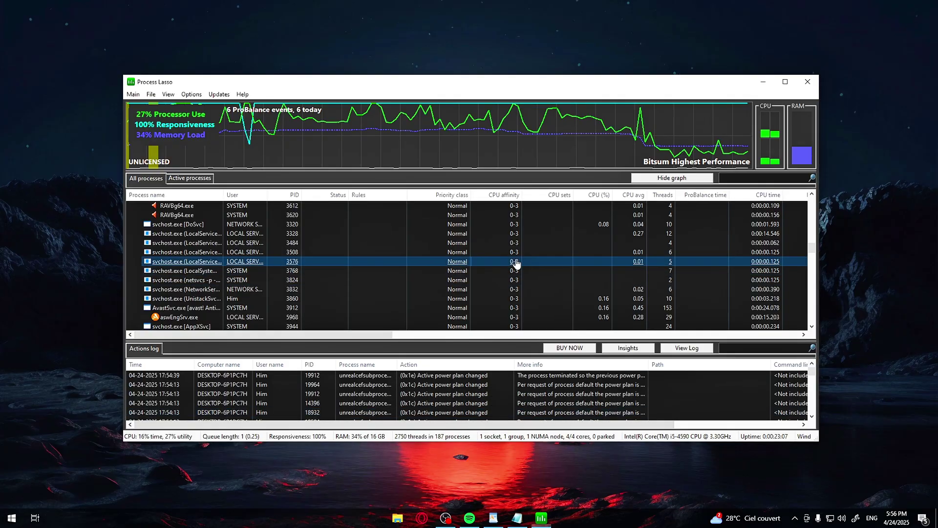
- Find audiodg.exe in the process list and set its I/O priority to always High
{"action": "key", "text": "a"}
{"action": "key", "text": "a"}
{"action": "key", "text": "a"}
{"action": "key", "text": "a"}
{"action": "key", "text": "a"}
{"action": "key", "text": "a"}
{"action": "key", "text": "a"}
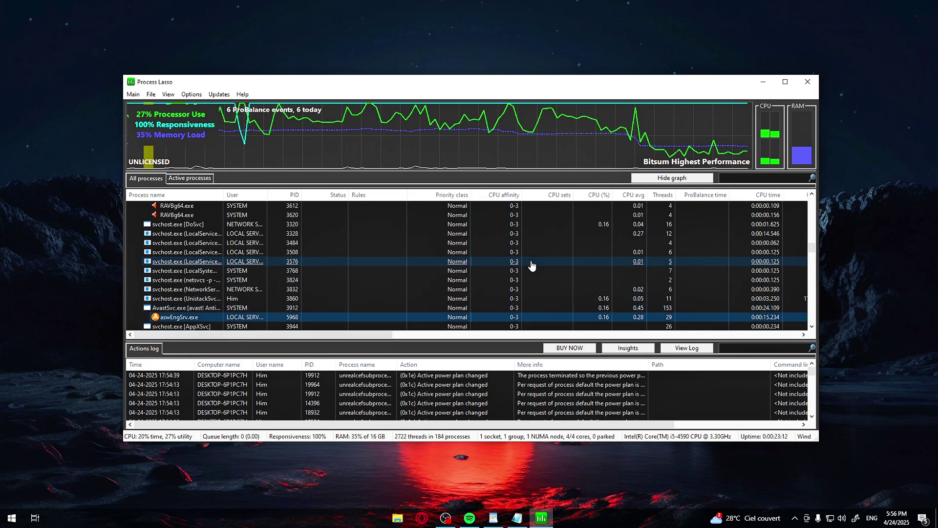
{"action": "key", "text": "a"}
{"action": "key", "text": "a"}
{"action": "key", "text": "a"}
{"action": "key", "text": "a"}
{"action": "key", "text": "a"}
{"action": "key", "text": "a"}
{"action": "key", "text": "a"}
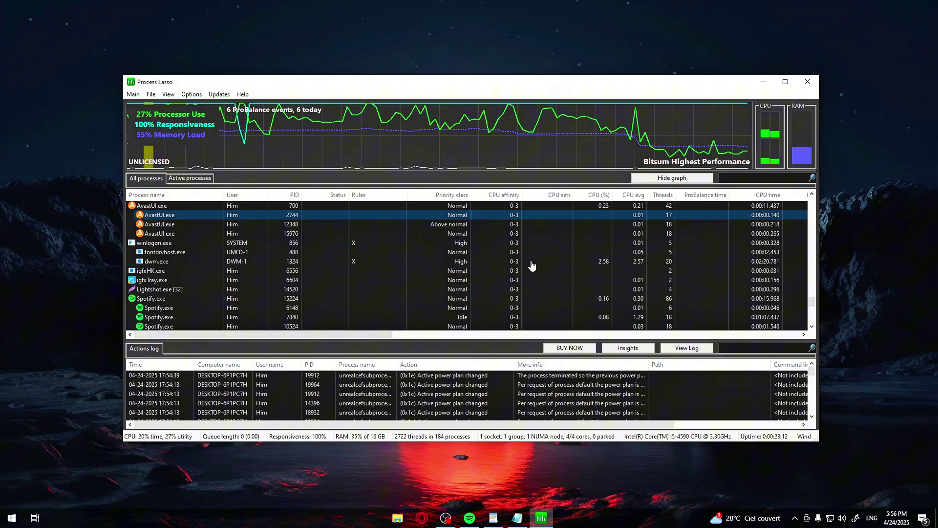
{"action": "key", "text": "a"}
{"action": "key", "text": "a"}
{"action": "key", "text": "a"}
{"action": "key", "text": "a"}
{"action": "key", "text": "a"}
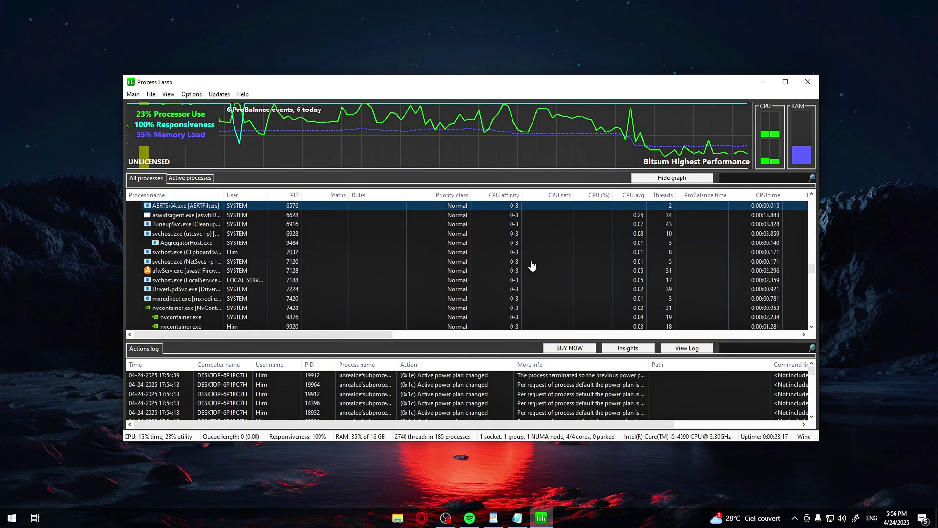
{"action": "key", "text": "a"}
{"action": "key", "text": "a"}
{"action": "key", "text": "a"}
{"action": "key", "text": "a"}
{"action": "key", "text": "a"}
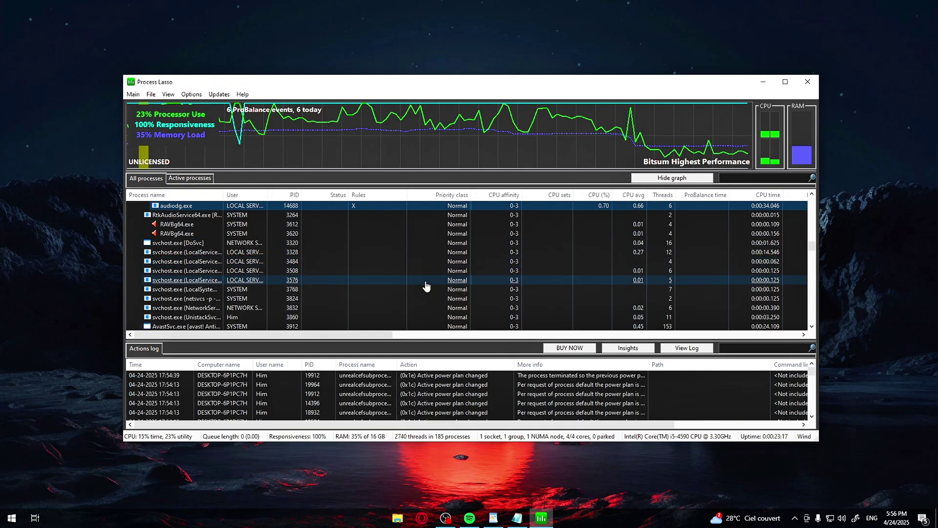
{"action": "scroll", "coordinate": [427, 287], "scroll_direction": "up", "scroll_amount": 2}
{"action": "right_click", "coordinate": [341, 261]}
{"action": "mouse_move", "coordinate": [364, 291]}
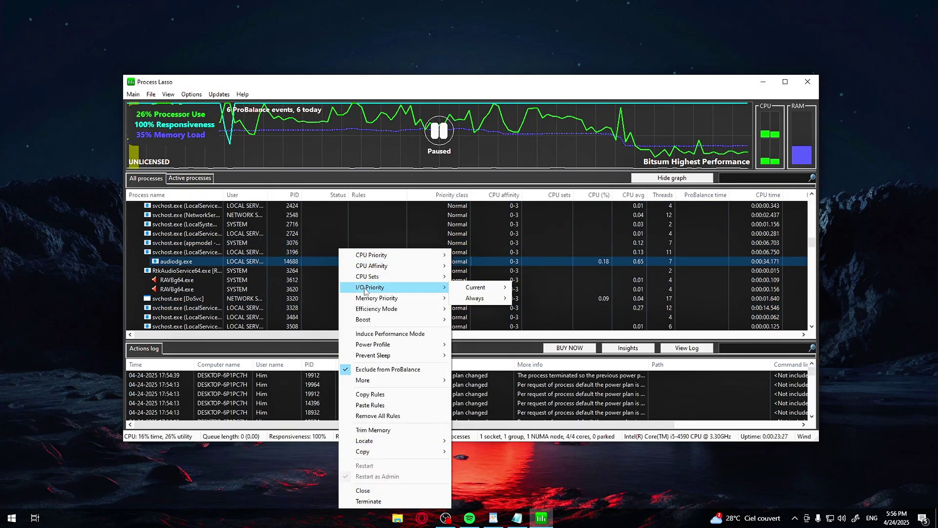
{"action": "mouse_move", "coordinate": [480, 300]}
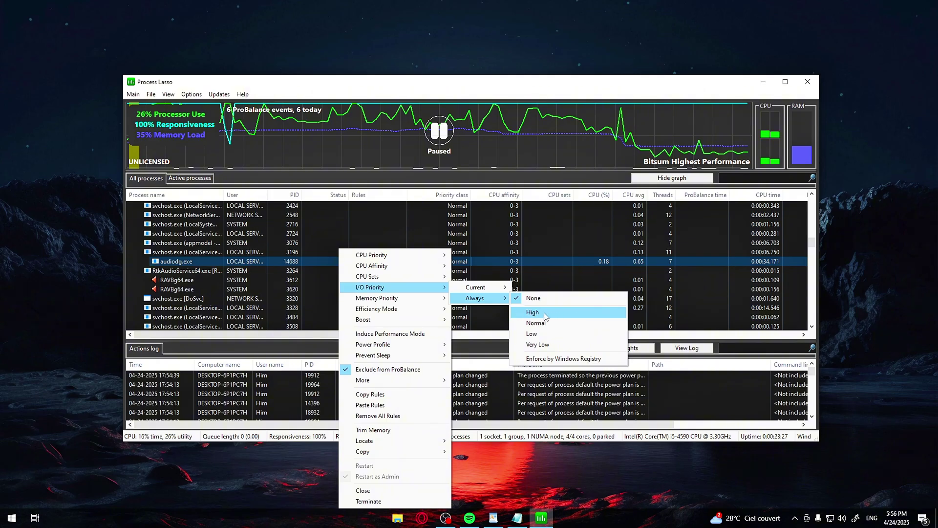
{"action": "left_click", "coordinate": [874, 198]}
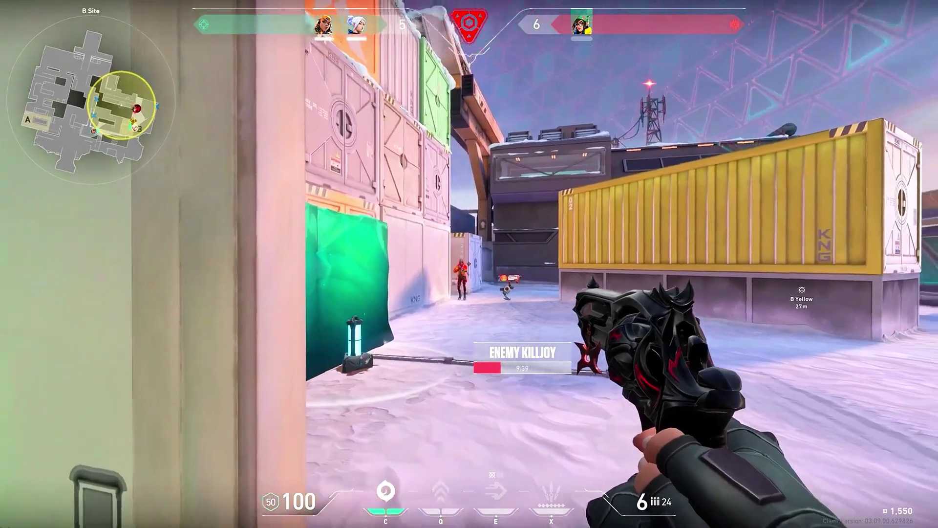
- Headshot the last enemy Killjoy for the ACE, then switch to the knife
{"action": "left_click", "coordinate": [469, 264]}
{"action": "key", "text": "3"}
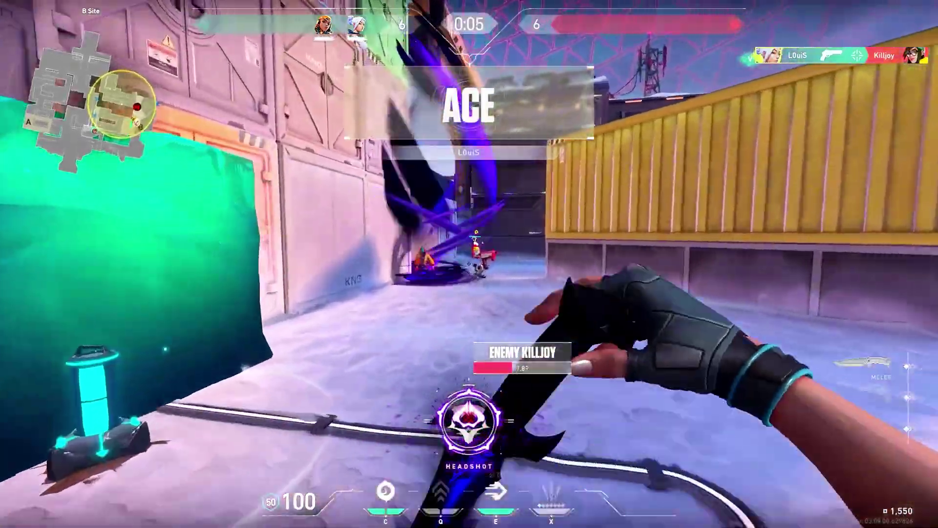